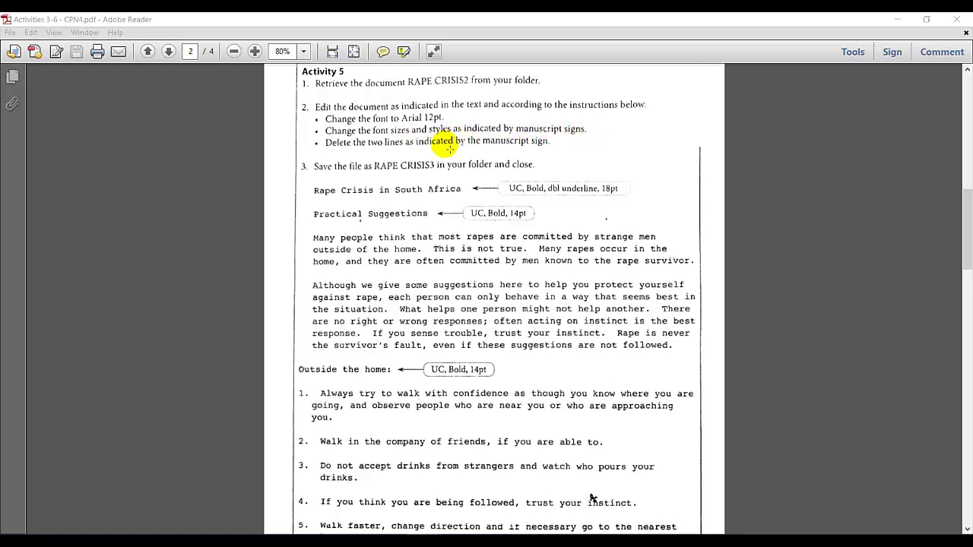
Step: Minimize the Activity 5 instructions PDF in Adobe Reader to reveal the desktop
{"action": "left_click", "coordinate": [898, 22]}
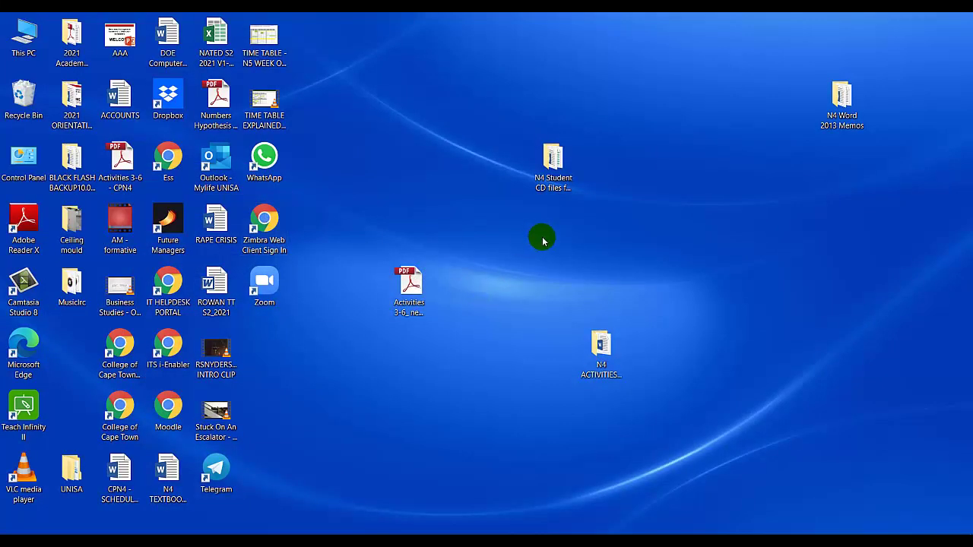
Step: Open the N4 ACTIVITIES folder and launch RAPE CRISIS2 in Word
{"action": "double_click", "coordinate": [594, 351]}
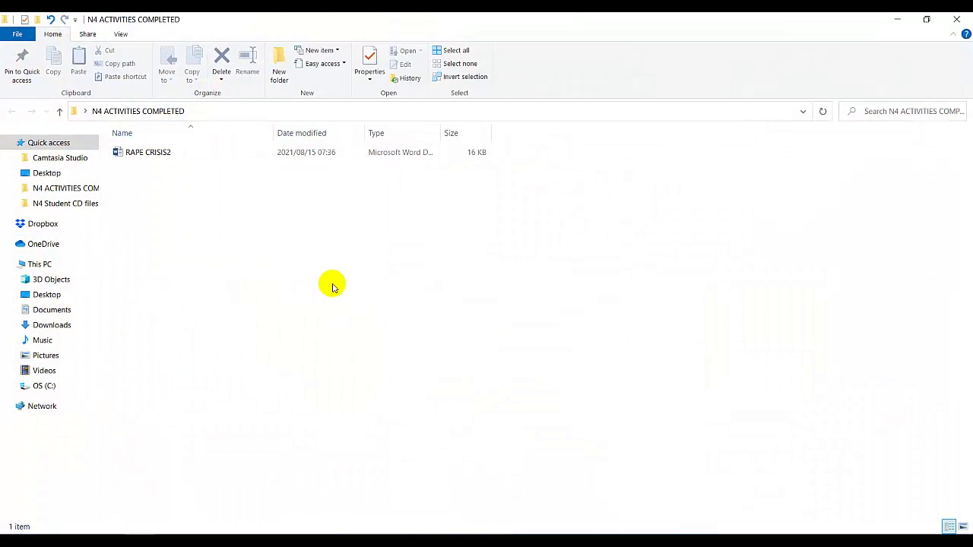
{"action": "double_click", "coordinate": [142, 158]}
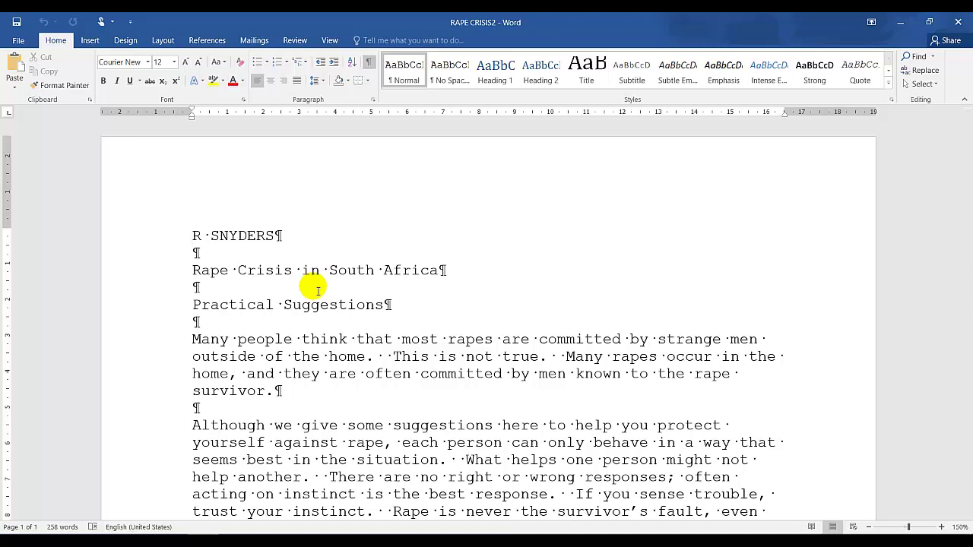
Step: Select all text and change the entire document's font from Courier New to Arial
{"action": "key", "text": "ctrl+a"}
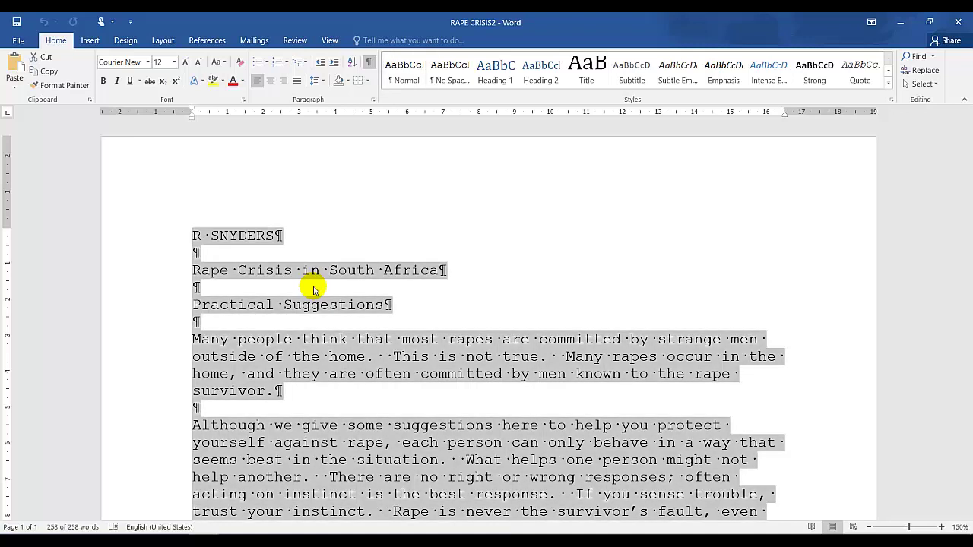
{"action": "left_click", "coordinate": [449, 305]}
{"action": "left_click_drag", "start_coordinate": [194, 235], "coordinate": [575, 474]}
{"action": "left_click", "coordinate": [486, 440]}
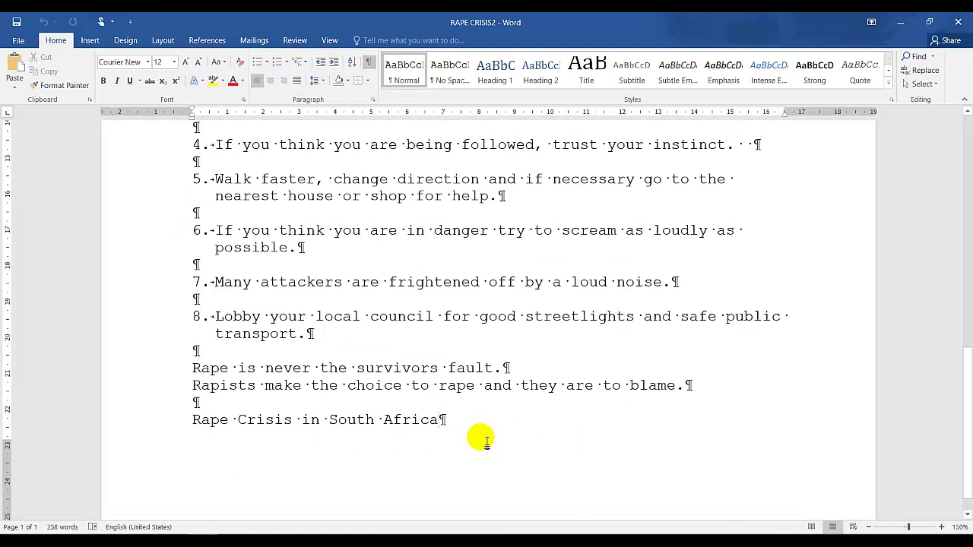
{"action": "key", "text": "ctrl+a"}
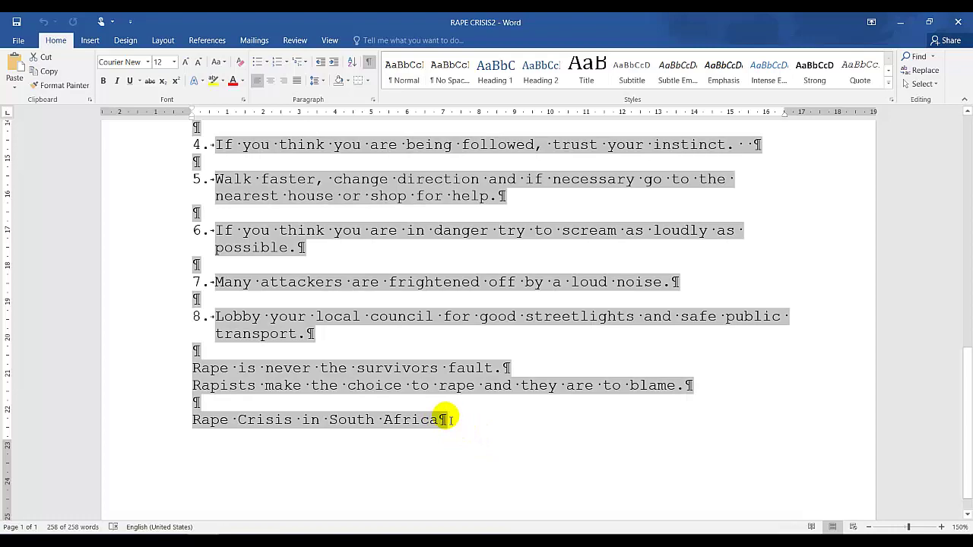
{"action": "scroll", "coordinate": [446, 418], "scroll_direction": "up", "scroll_amount": 6}
{"action": "scroll", "coordinate": [435, 419], "scroll_direction": "up", "scroll_amount": 5}
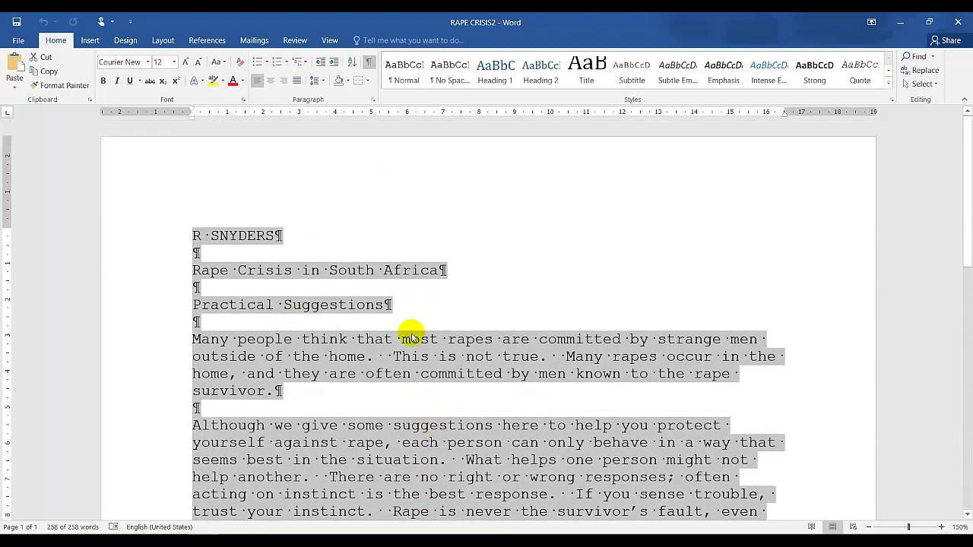
{"action": "left_click", "coordinate": [147, 61]}
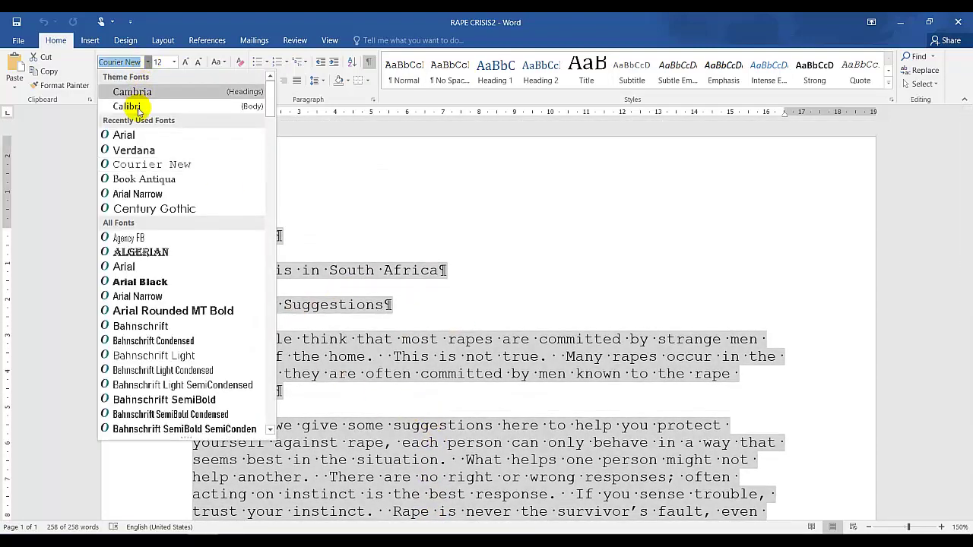
{"action": "left_click", "coordinate": [139, 136]}
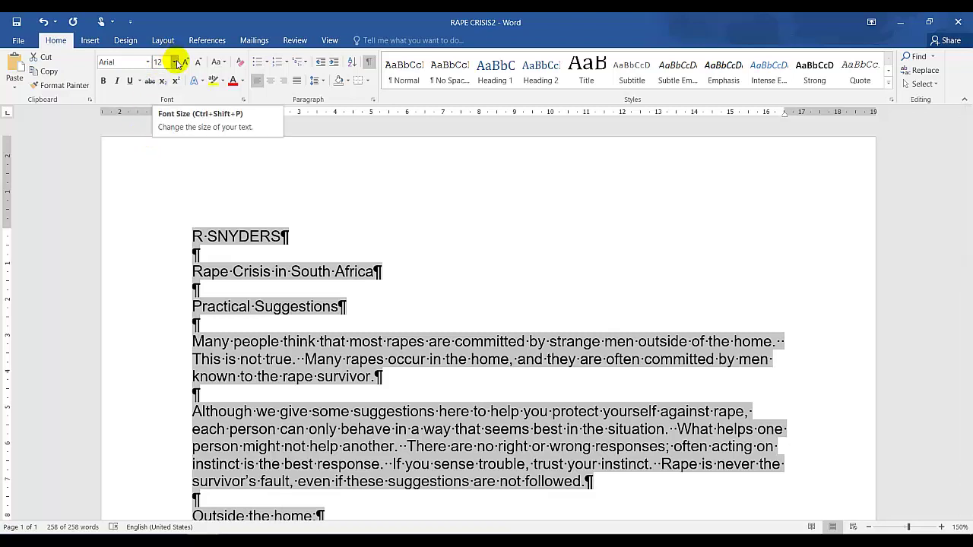
{"action": "left_click", "coordinate": [424, 310]}
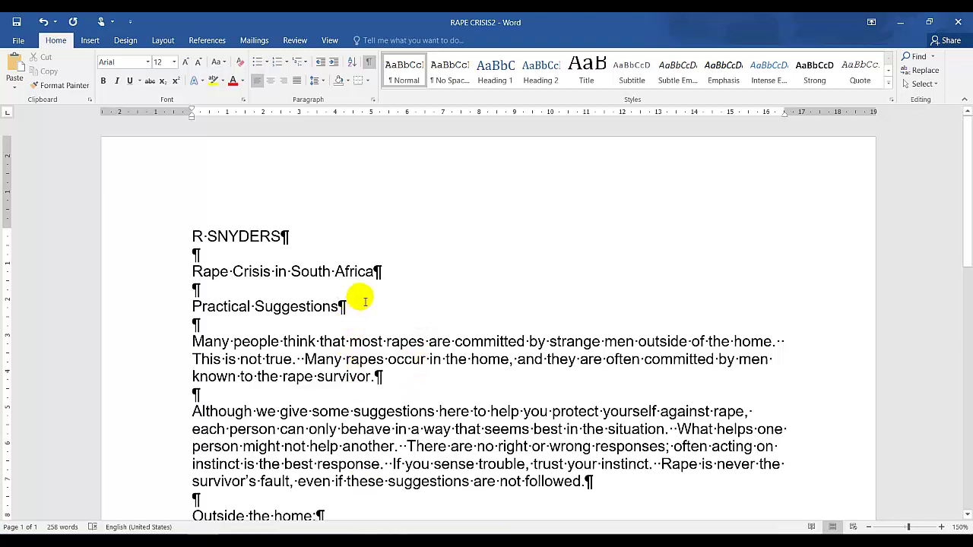
{"action": "left_click_drag", "start_coordinate": [386, 272], "coordinate": [193, 272]}
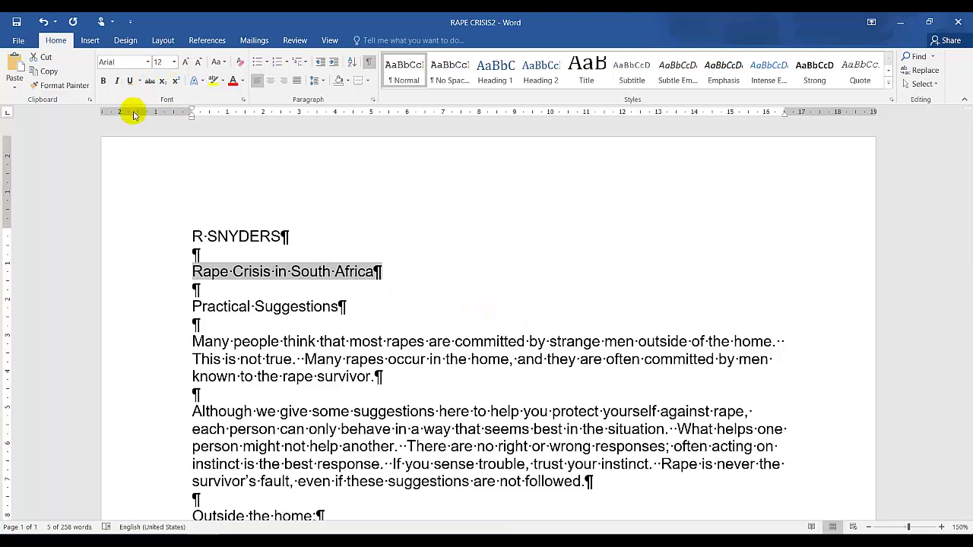
Step: Format the title as 18 pt bold, double-underlined UPPERCASE text
{"action": "left_click", "coordinate": [174, 61]}
{"action": "left_click", "coordinate": [159, 161]}
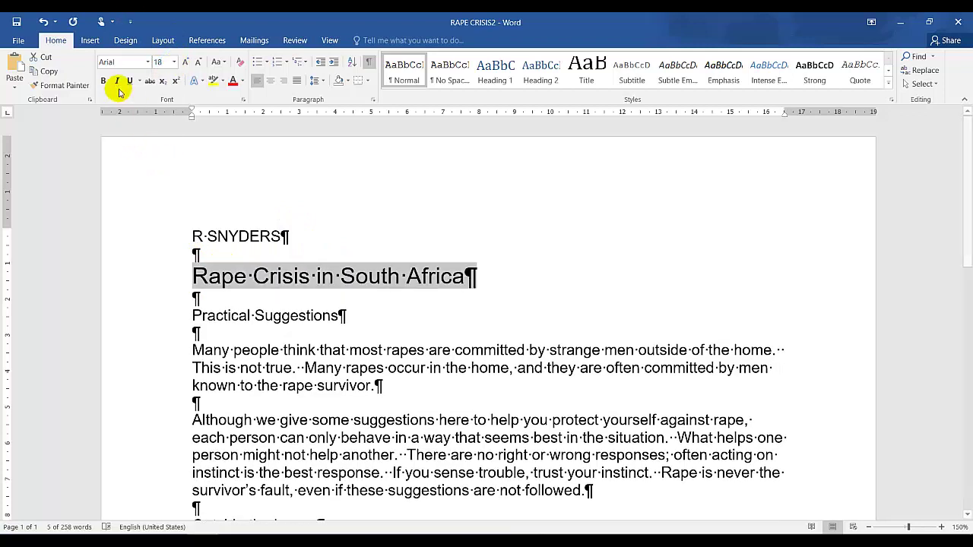
{"action": "left_click", "coordinate": [104, 82]}
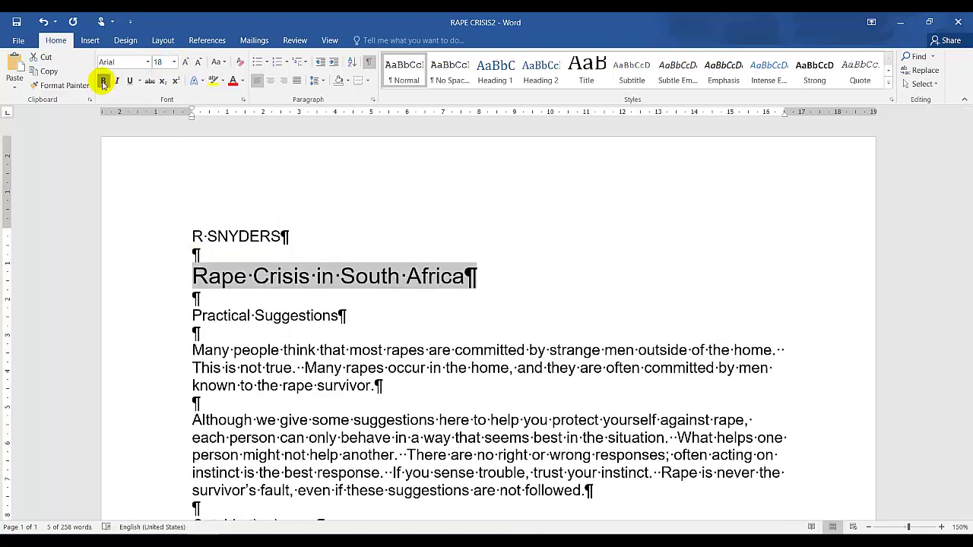
{"action": "left_click", "coordinate": [142, 82]}
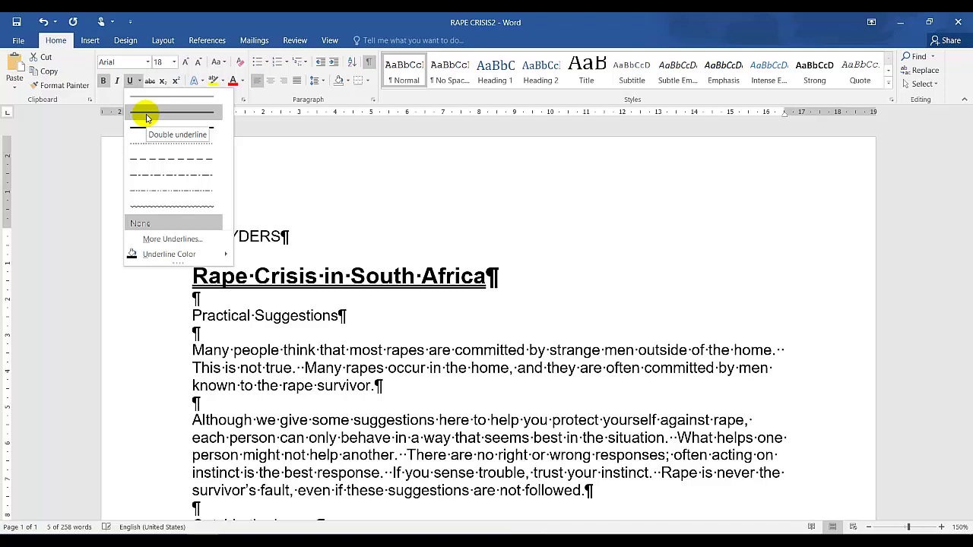
{"action": "left_click", "coordinate": [147, 116]}
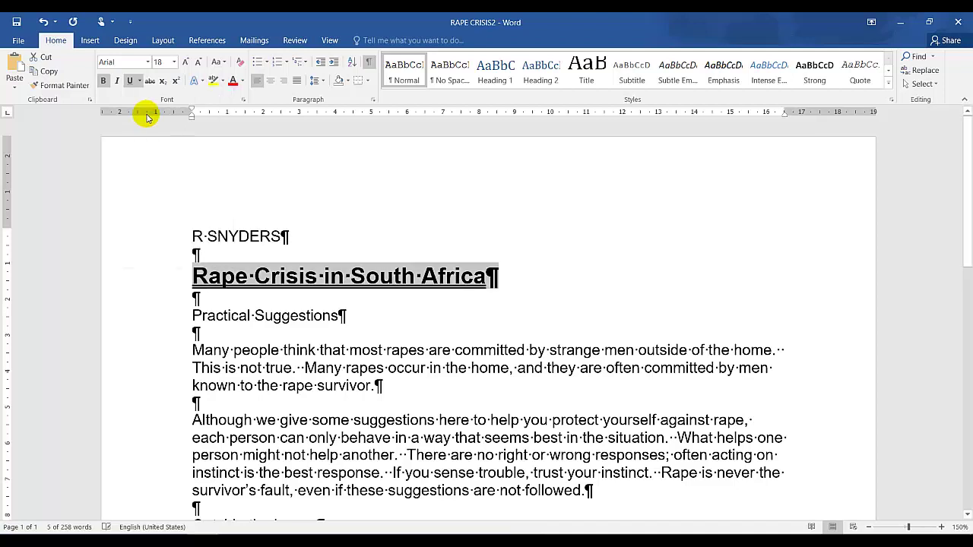
{"action": "left_click", "coordinate": [225, 67]}
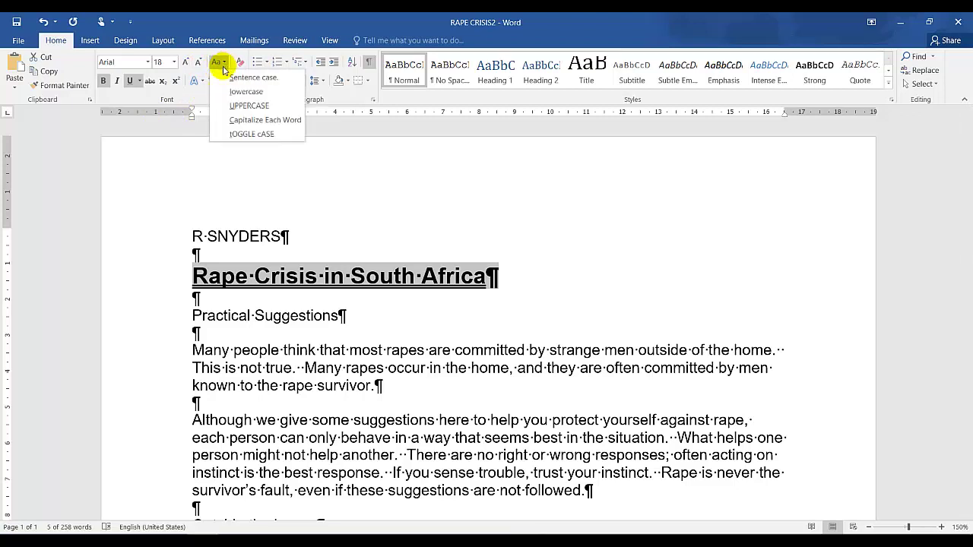
{"action": "left_click", "coordinate": [237, 105]}
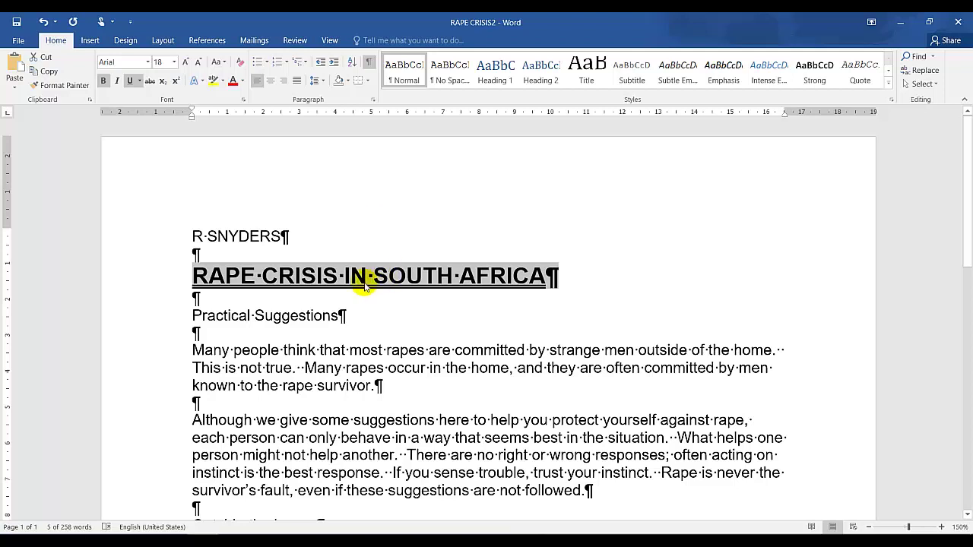
{"action": "left_click", "coordinate": [352, 320]}
{"action": "left_click_drag", "start_coordinate": [352, 320], "coordinate": [192, 315]}
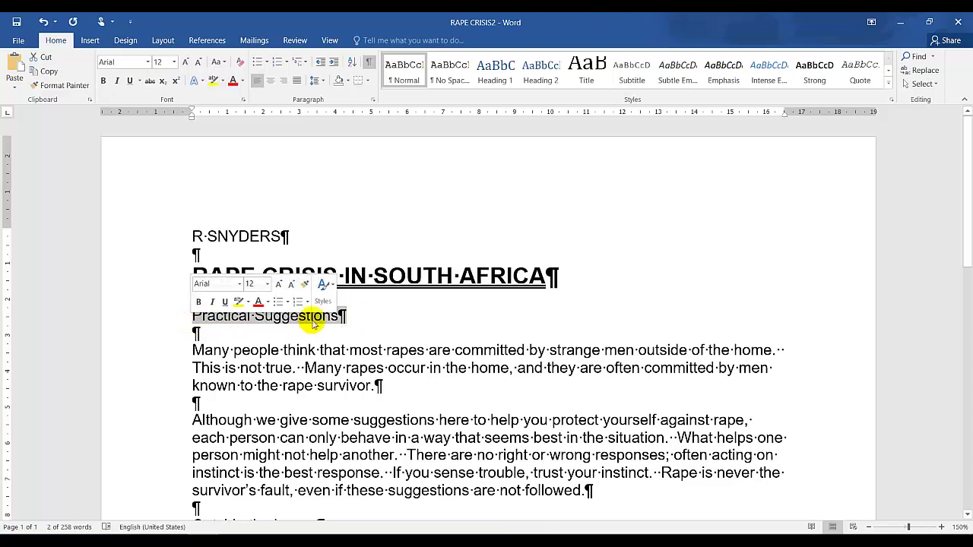
Step: Make the Practical Suggestions heading bold, 14 pt and uppercase
{"action": "left_click", "coordinate": [104, 81]}
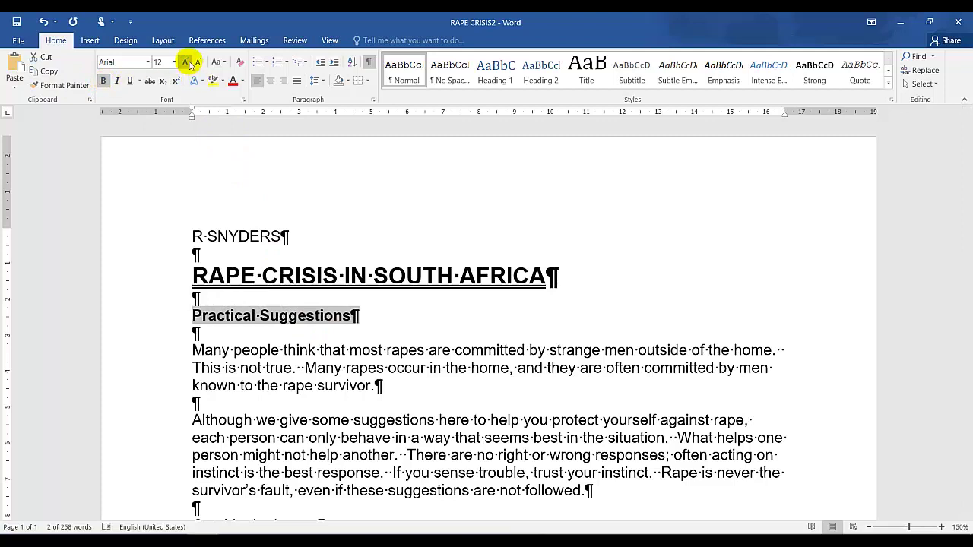
{"action": "left_click", "coordinate": [187, 62]}
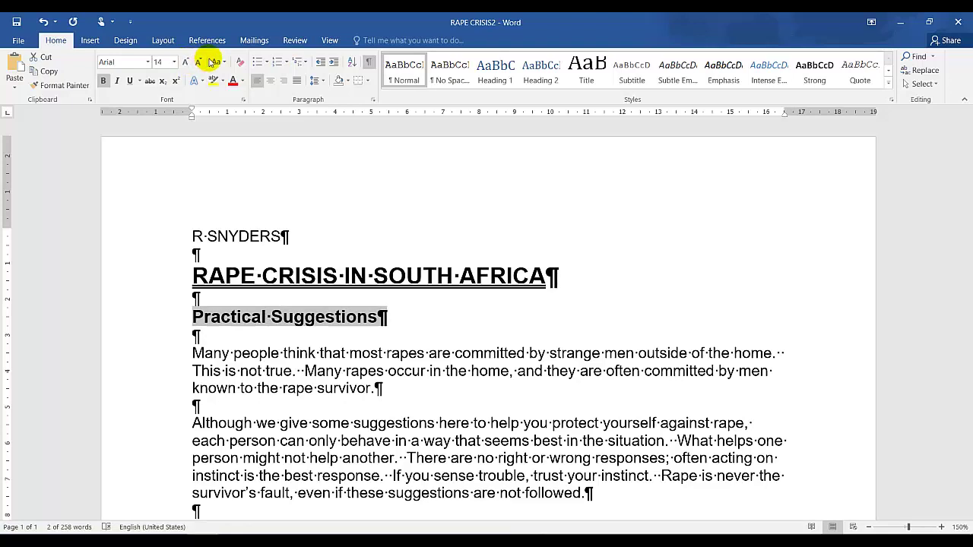
{"action": "left_click", "coordinate": [222, 64]}
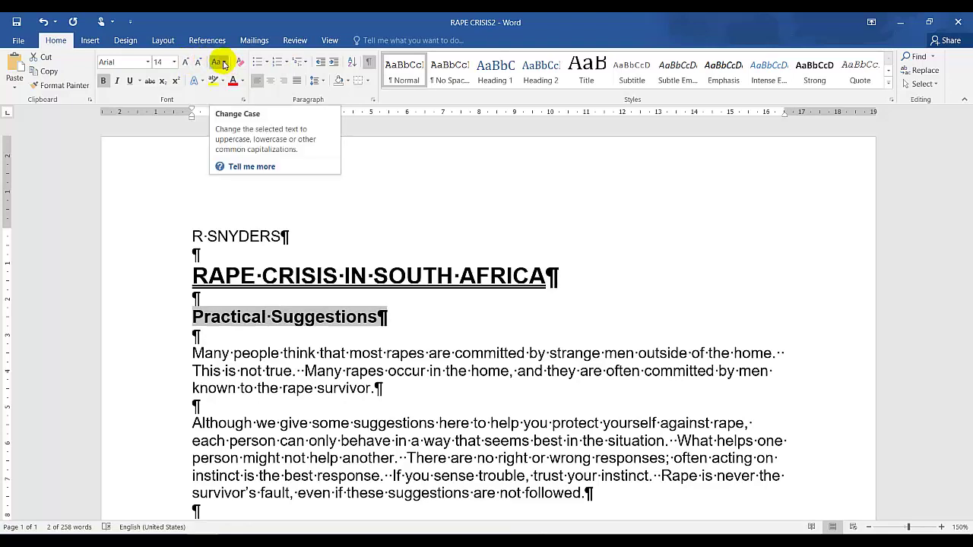
{"action": "left_click", "coordinate": [234, 106]}
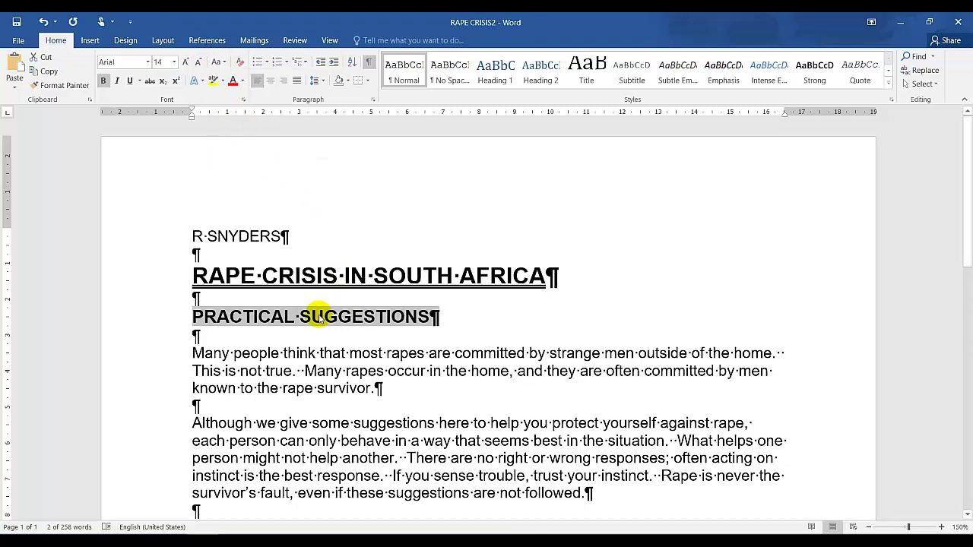
Step: Turn 'Outside the home:' into 14 pt bold 'OUTSIDE THE HOME:'
{"action": "scroll", "coordinate": [322, 318], "scroll_direction": "down", "scroll_amount": 5}
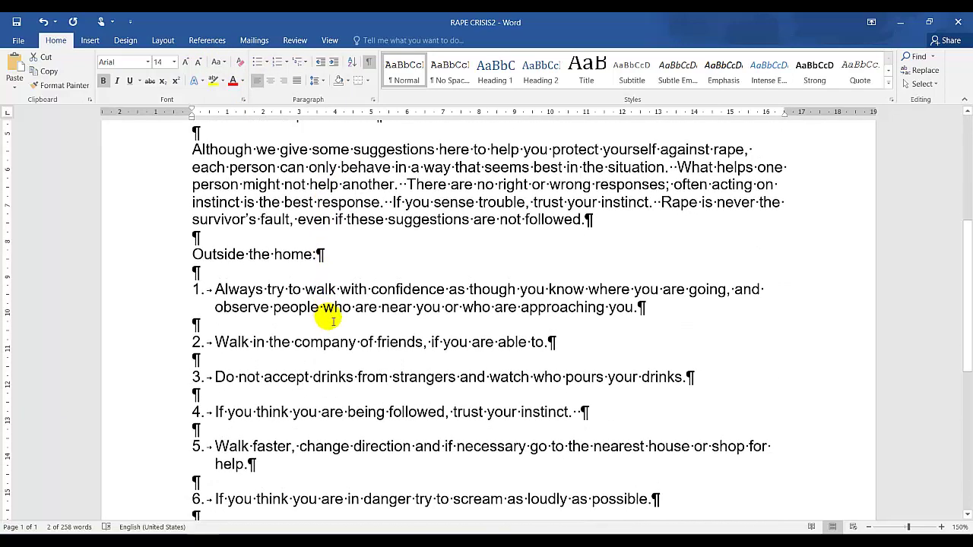
{"action": "left_click_drag", "start_coordinate": [319, 254], "coordinate": [191, 255]}
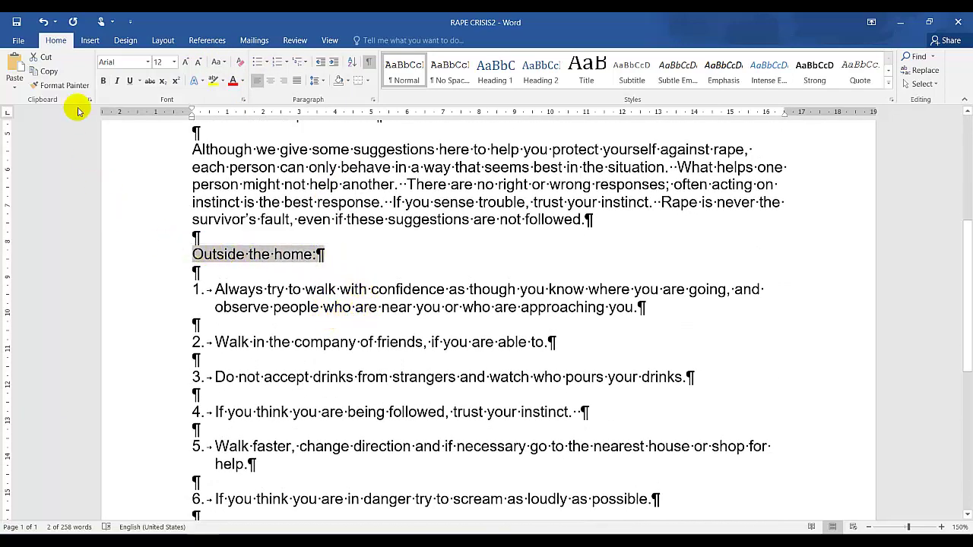
{"action": "left_click", "coordinate": [101, 80]}
{"action": "left_click", "coordinate": [174, 62]}
{"action": "left_click", "coordinate": [159, 137]}
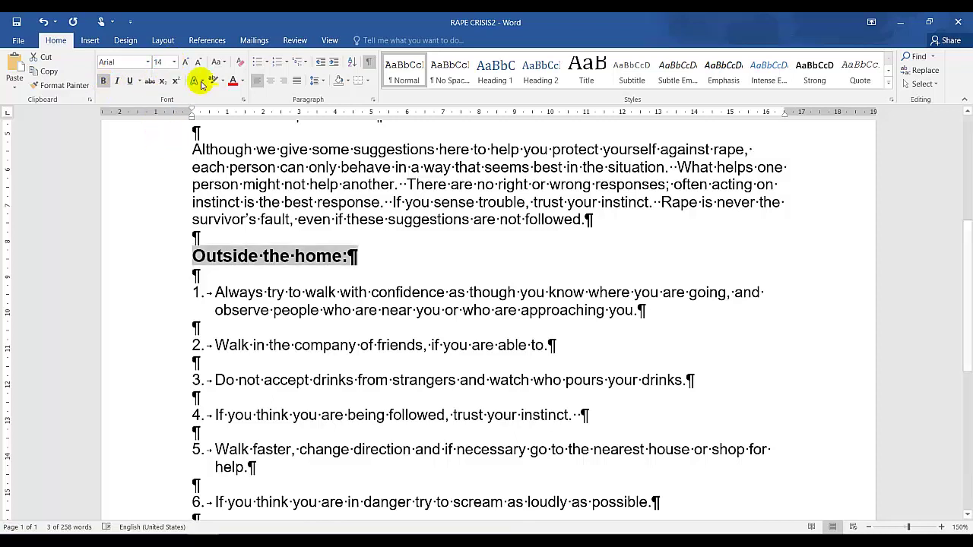
{"action": "left_click", "coordinate": [224, 61]}
{"action": "left_click", "coordinate": [245, 107]}
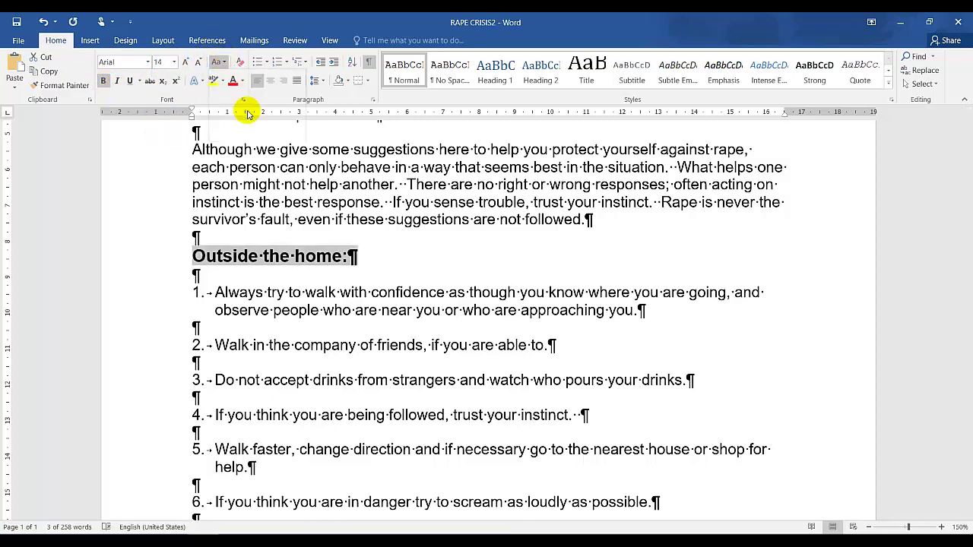
{"action": "left_click", "coordinate": [298, 275]}
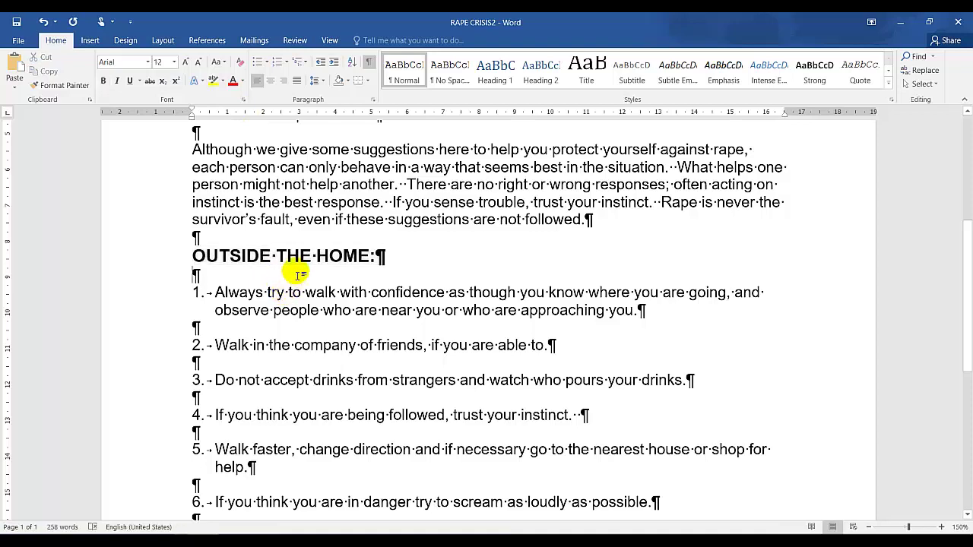
{"action": "scroll", "coordinate": [297, 275], "scroll_direction": "down", "scroll_amount": 6}
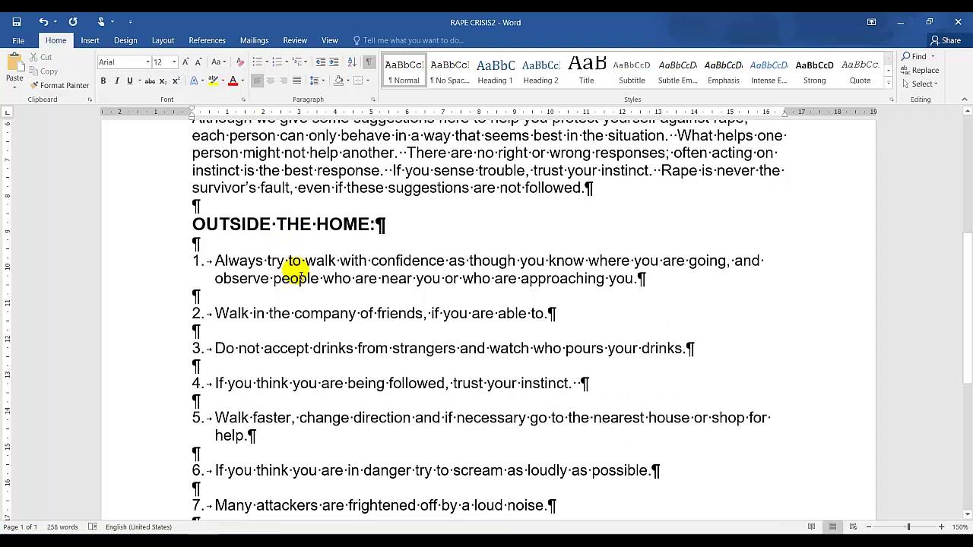
{"action": "left_click_drag", "start_coordinate": [583, 354], "coordinate": [195, 327]}
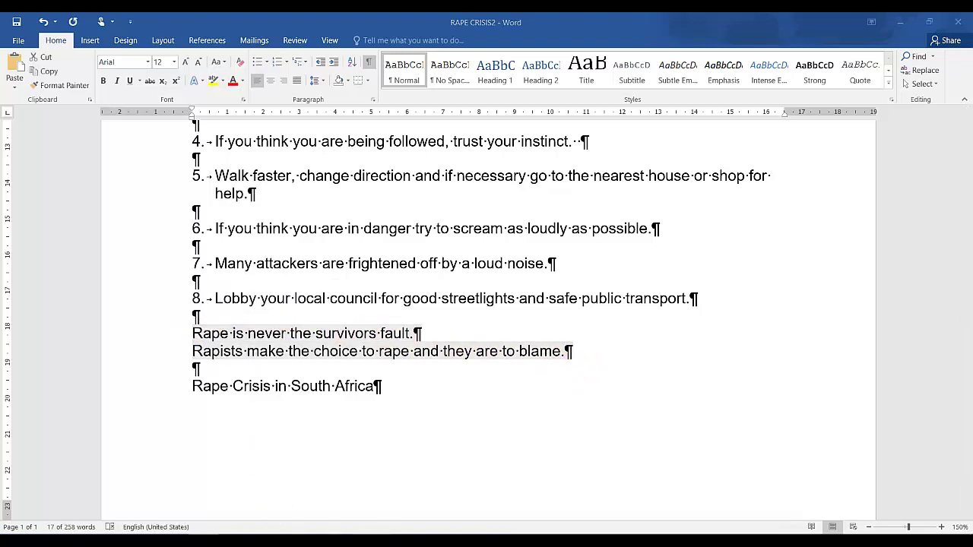
Step: Check the instruction PDF, then delete the two closing lines and the extra blank line
{"action": "key", "text": "alt+Tab"}
{"action": "scroll", "coordinate": [591, 464], "scroll_direction": "down", "scroll_amount": 1}
{"action": "scroll", "coordinate": [513, 403], "scroll_direction": "down", "scroll_amount": 3}
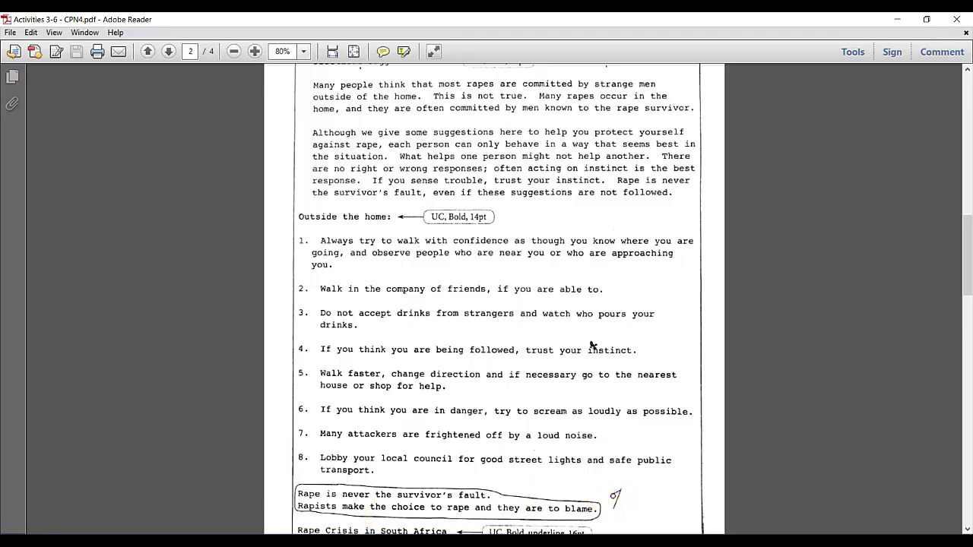
{"action": "key", "text": "alt+Tab"}
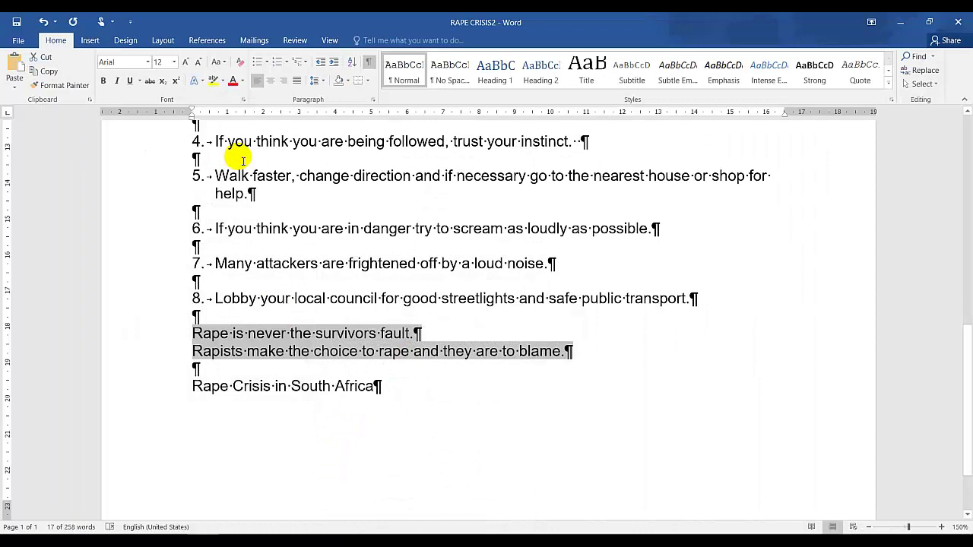
{"action": "key", "text": "Delete"}
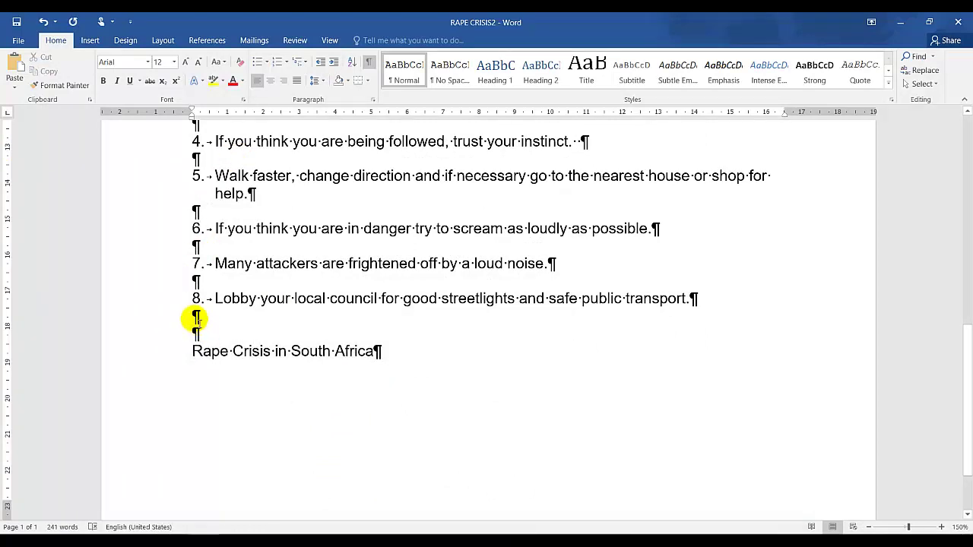
{"action": "key", "text": "Delete"}
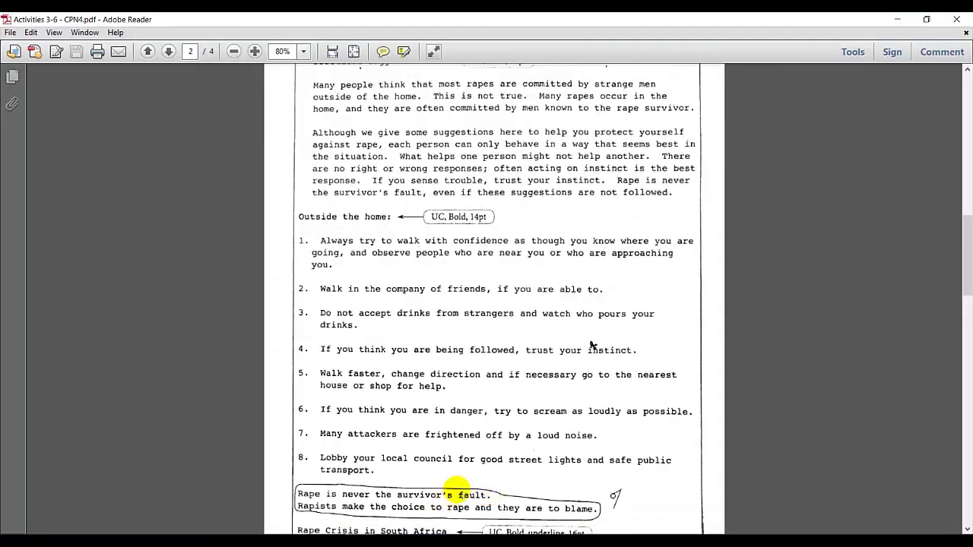
{"action": "scroll", "coordinate": [492, 431], "scroll_direction": "down", "scroll_amount": 1}
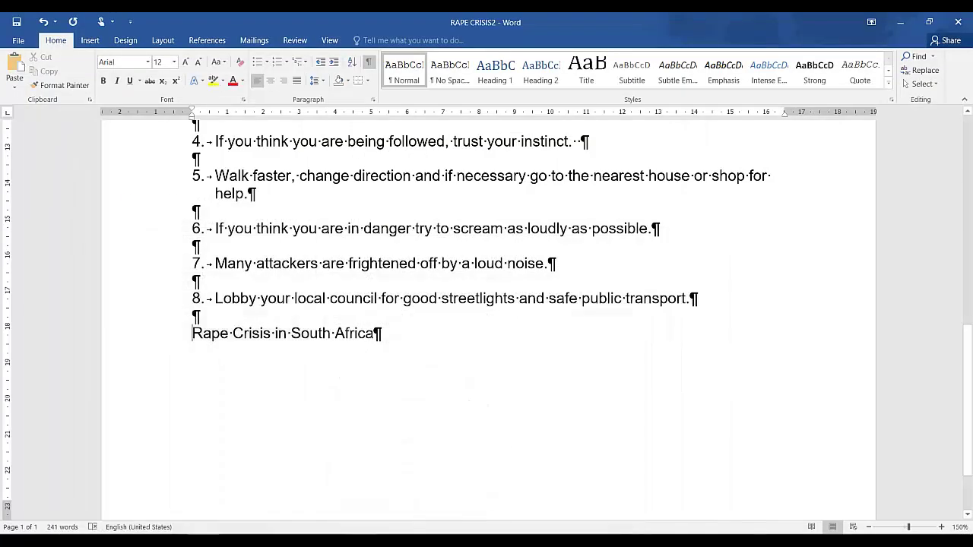
Step: Format 'Rape Crisis in South Africa' as 16 pt bold uppercase
{"action": "left_click_drag", "start_coordinate": [396, 342], "coordinate": [207, 344]}
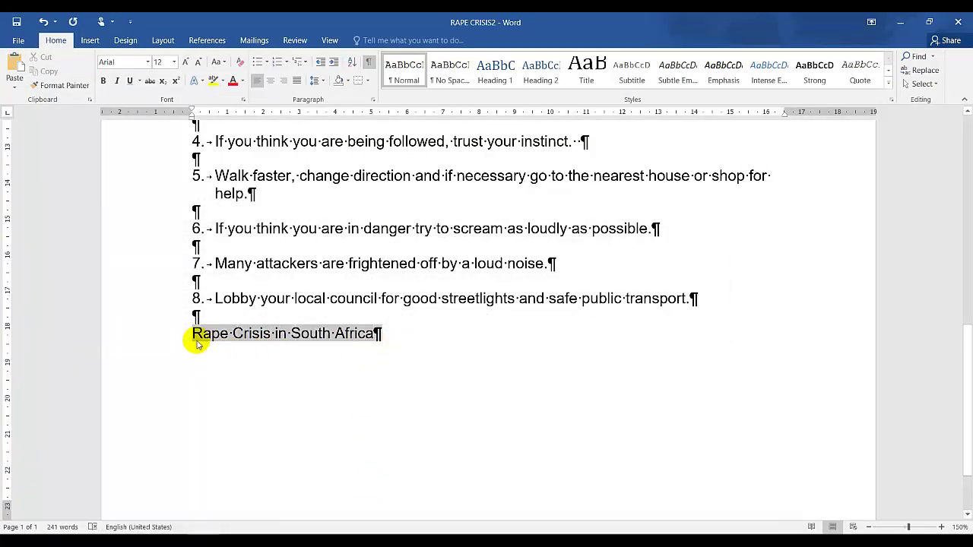
{"action": "left_click", "coordinate": [173, 64]}
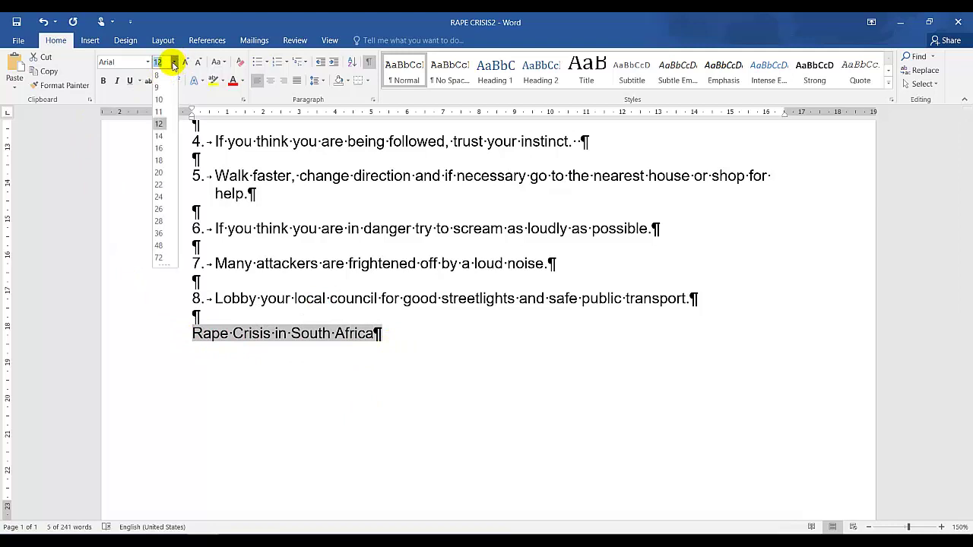
{"action": "left_click", "coordinate": [159, 144]}
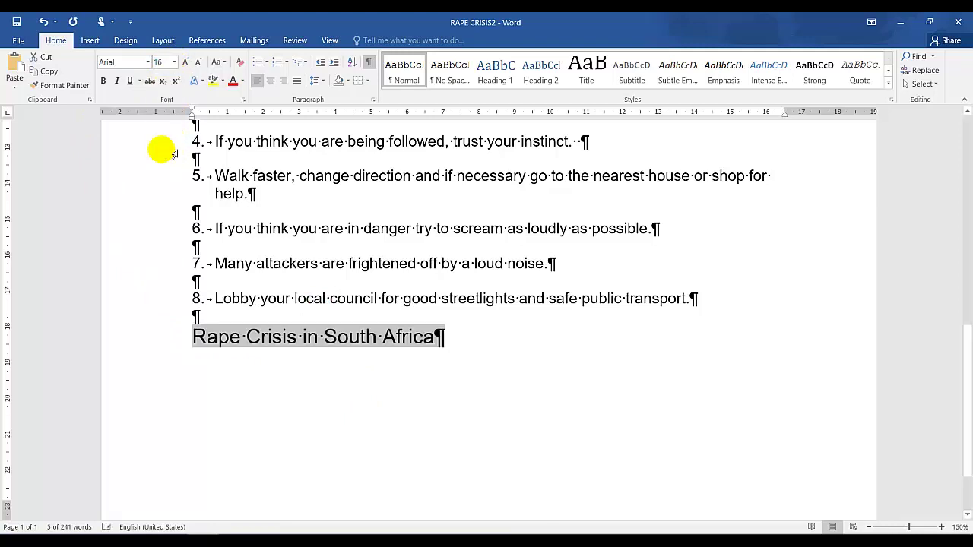
{"action": "left_click", "coordinate": [220, 61]}
{"action": "left_click", "coordinate": [237, 105]}
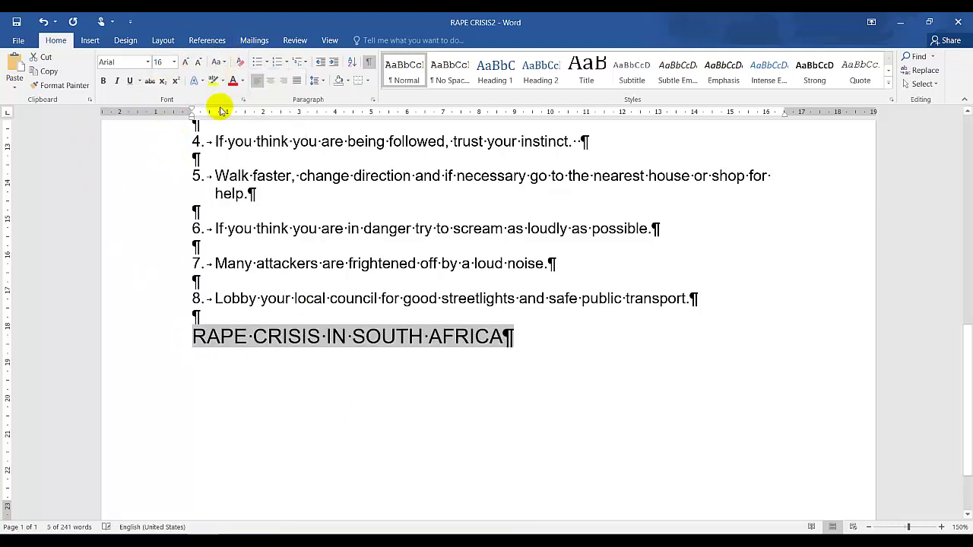
{"action": "left_click", "coordinate": [104, 82]}
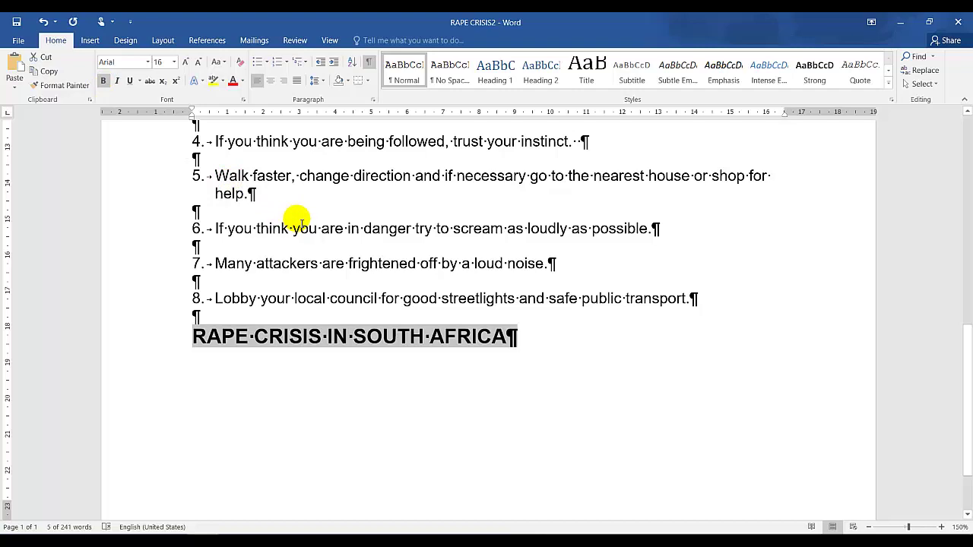
Step: Review the PDF instruction sheet and return to the Word document
{"action": "left_click", "coordinate": [424, 394]}
{"action": "scroll", "coordinate": [445, 253], "scroll_direction": "up", "scroll_amount": 3}
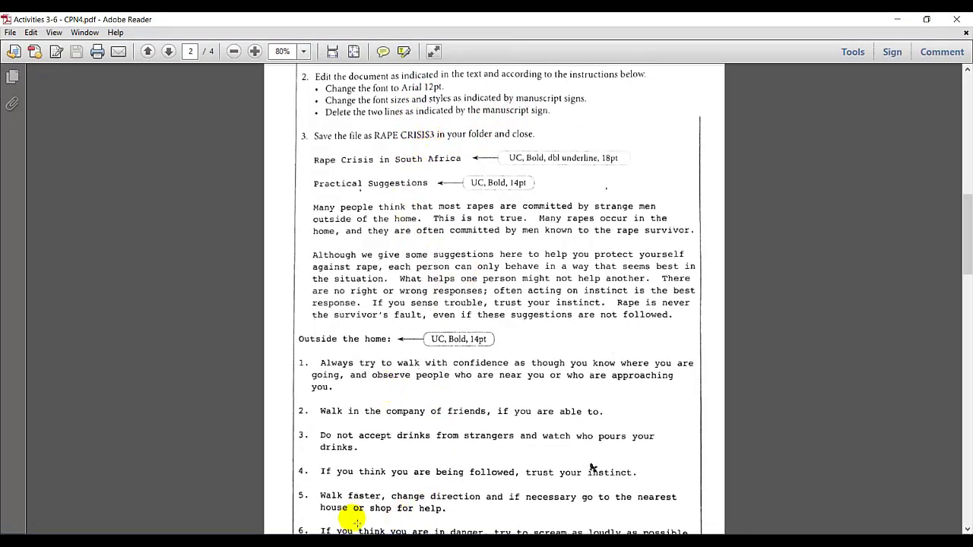
{"action": "key", "text": "alt+Tab"}
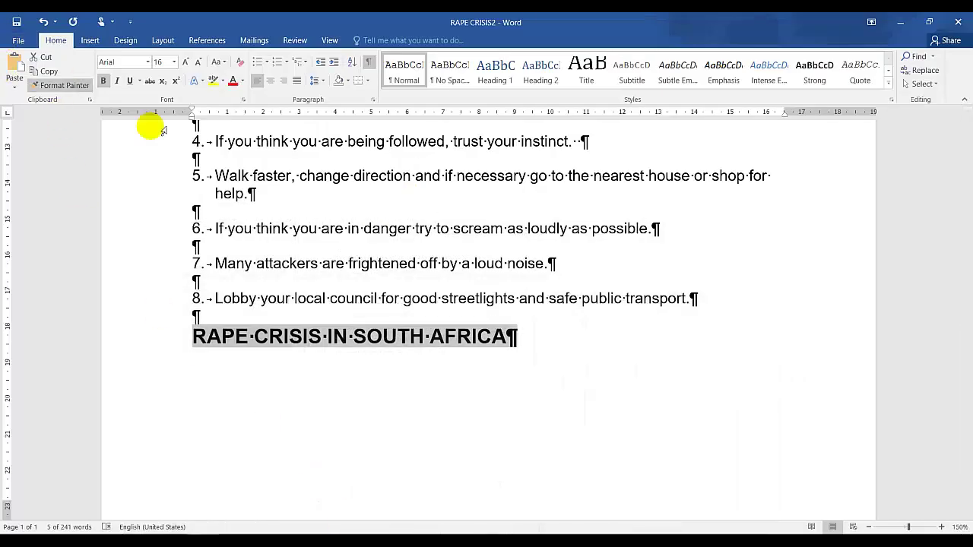
Step: Save As with the file name changed from RAPE CRISIS2 to RAPE CRISIS3
{"action": "left_click", "coordinate": [17, 39]}
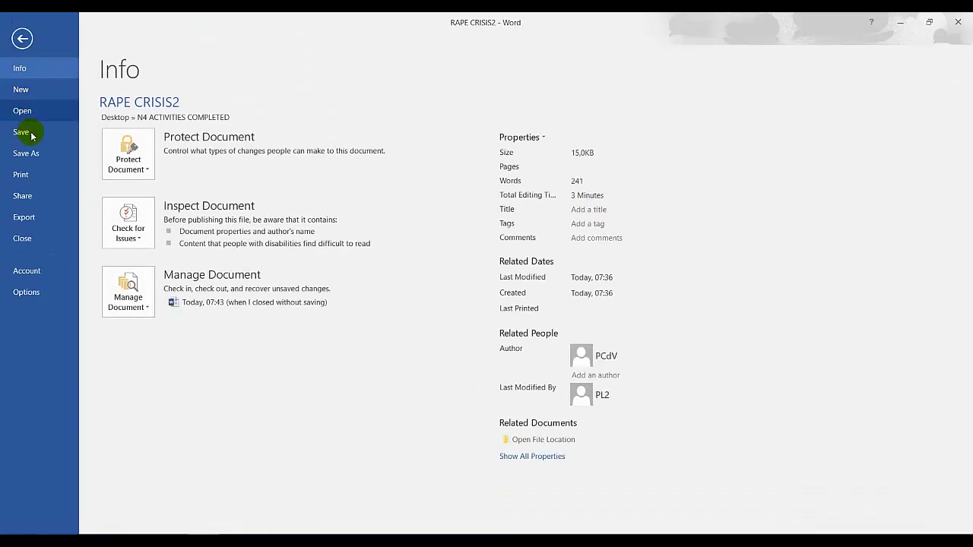
{"action": "left_click", "coordinate": [31, 161]}
{"action": "left_click", "coordinate": [147, 213]}
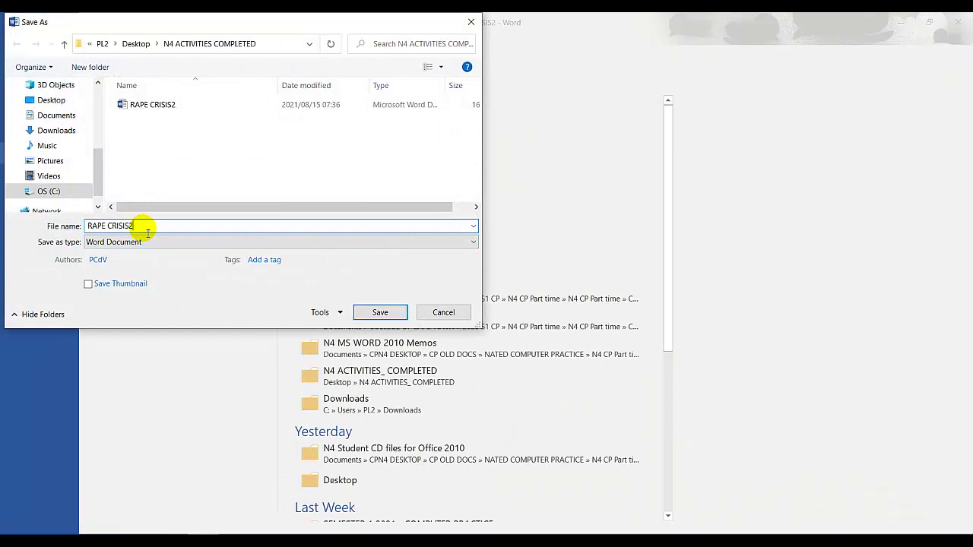
{"action": "key", "text": "BackSpace"}
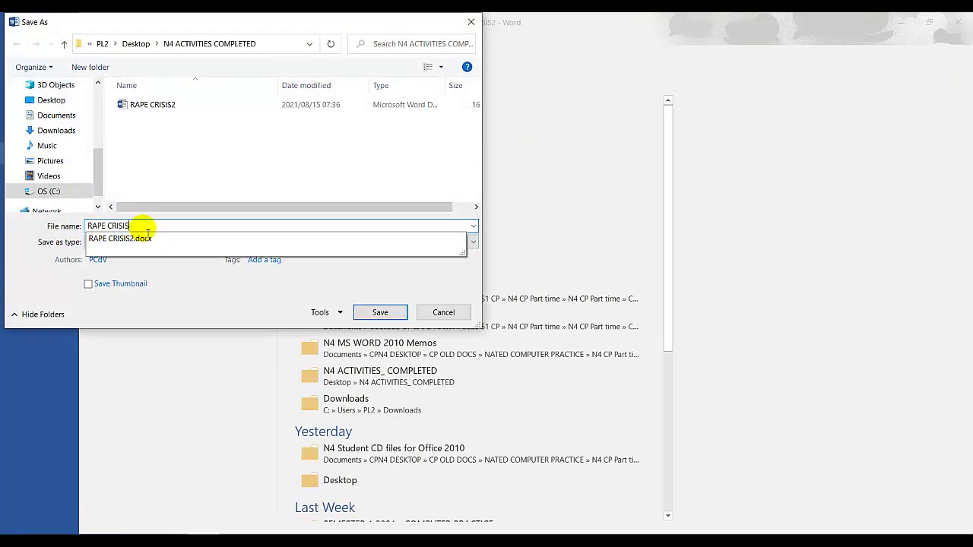
{"action": "type", "text": "3"}
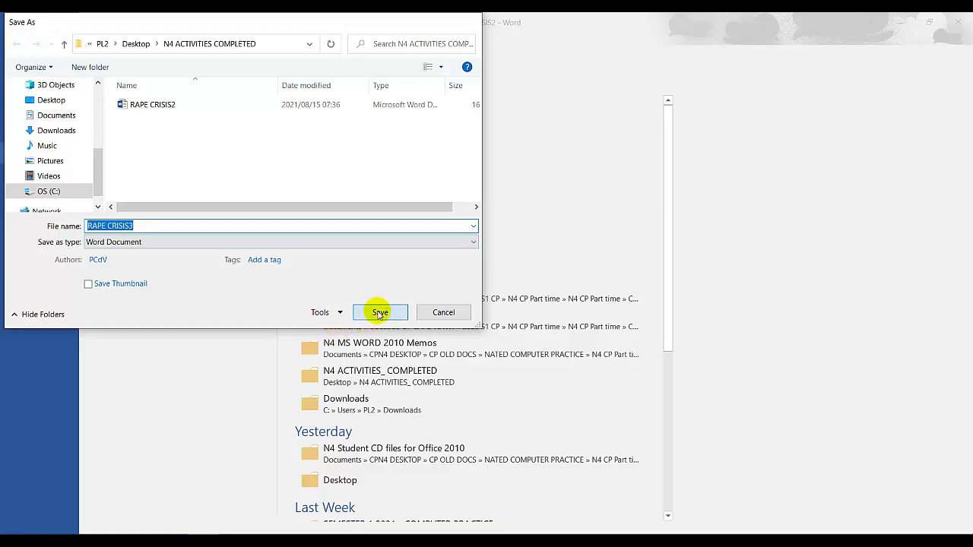
{"action": "left_click", "coordinate": [380, 312]}
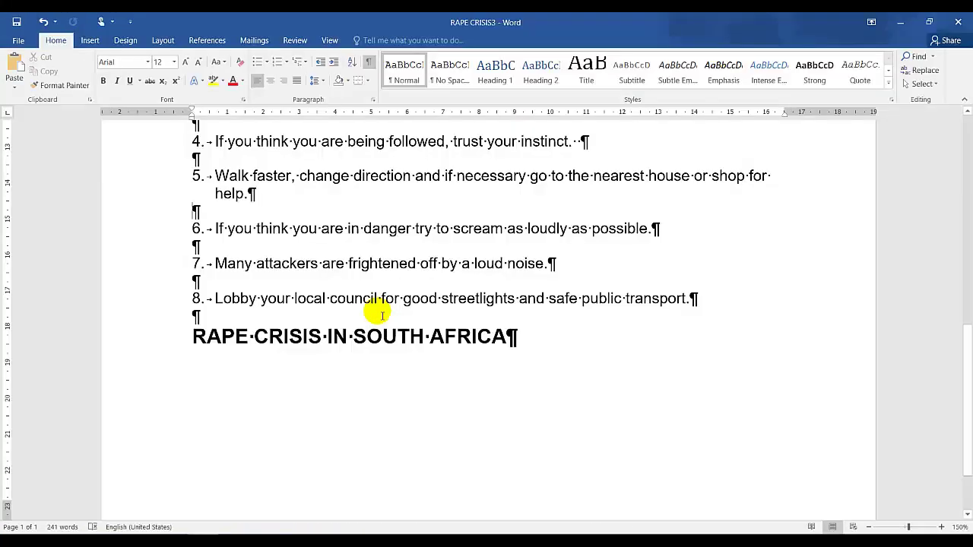